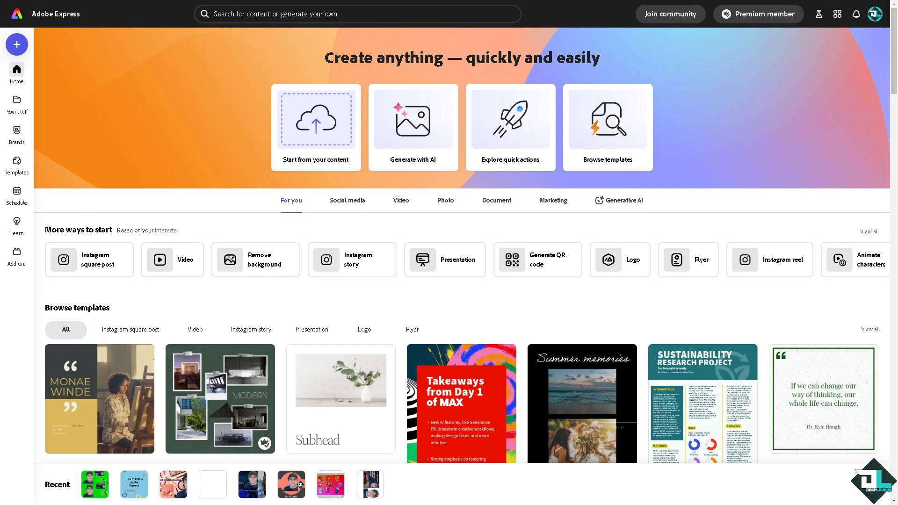
- Browse the saved files and open the blank landscape project "How to Use Adobe Express for P..."
mouse_move(17, 206)
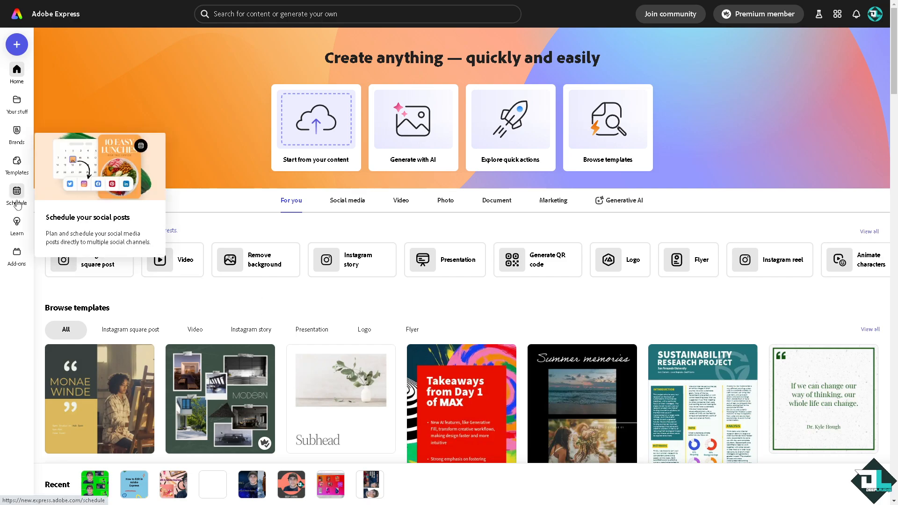
mouse_move(21, 169)
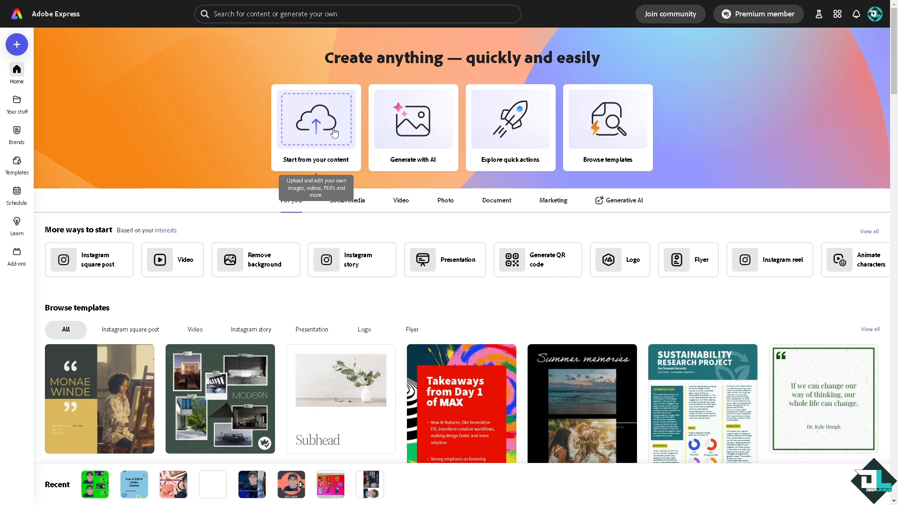
left_click(18, 105)
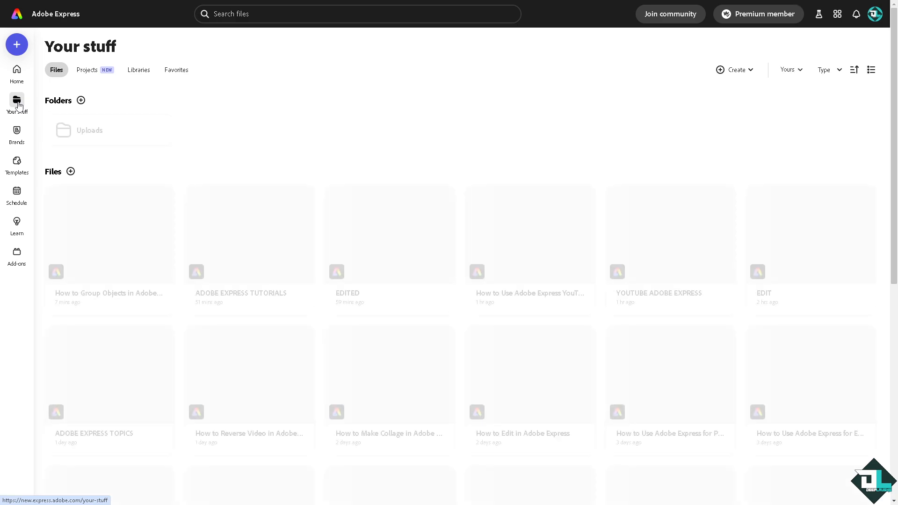
scroll(116, 254, "down", 2)
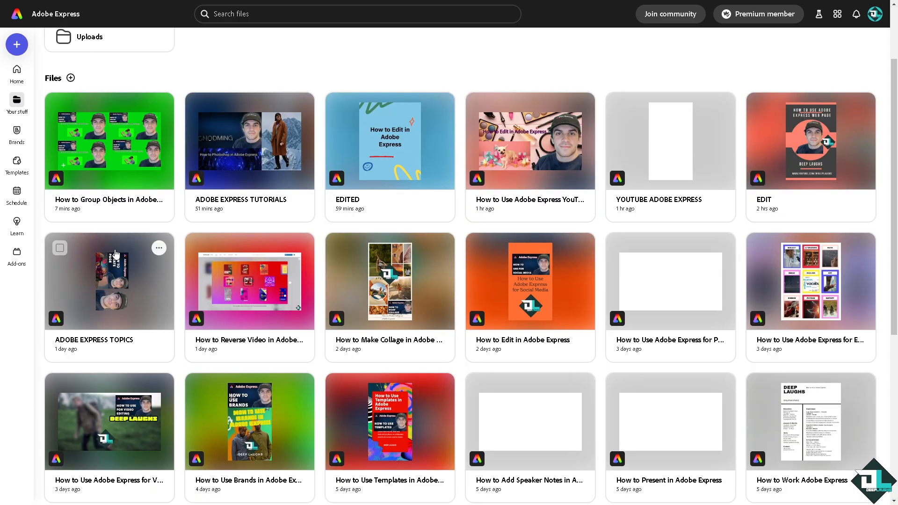
scroll(116, 255, "up", 2)
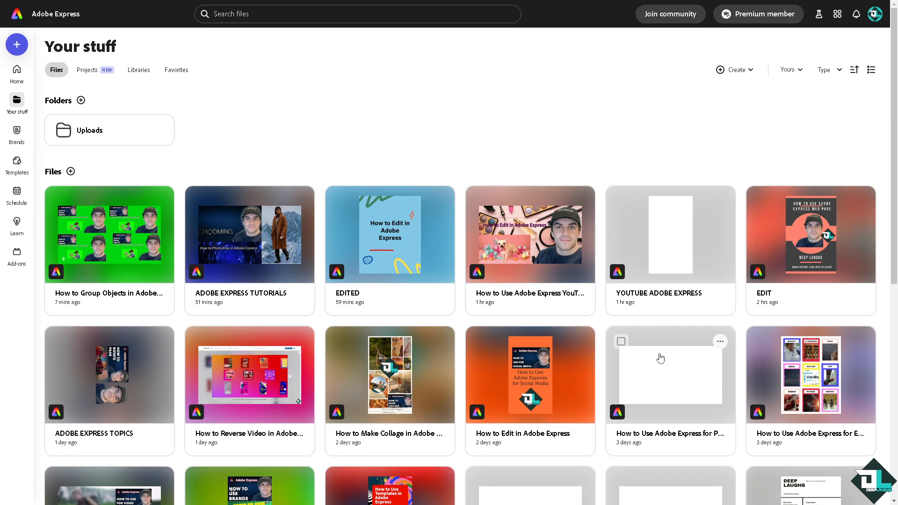
left_click(661, 368)
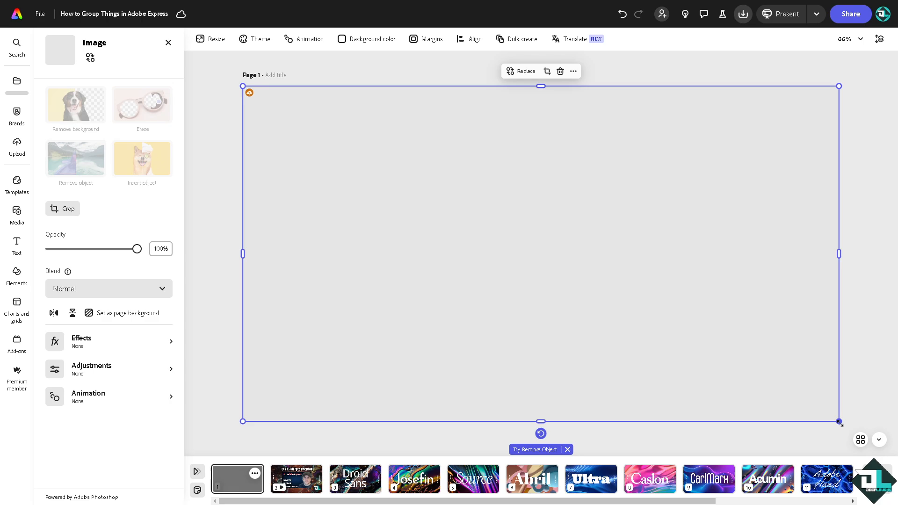
- Shrink the full-page image on page 1 so it occupies only the page's upper-left area
left_click_drag(840, 423, 587, 299)
- Add the vertical campfire clip from the Featured free stock videos to page 1
left_click(17, 224)
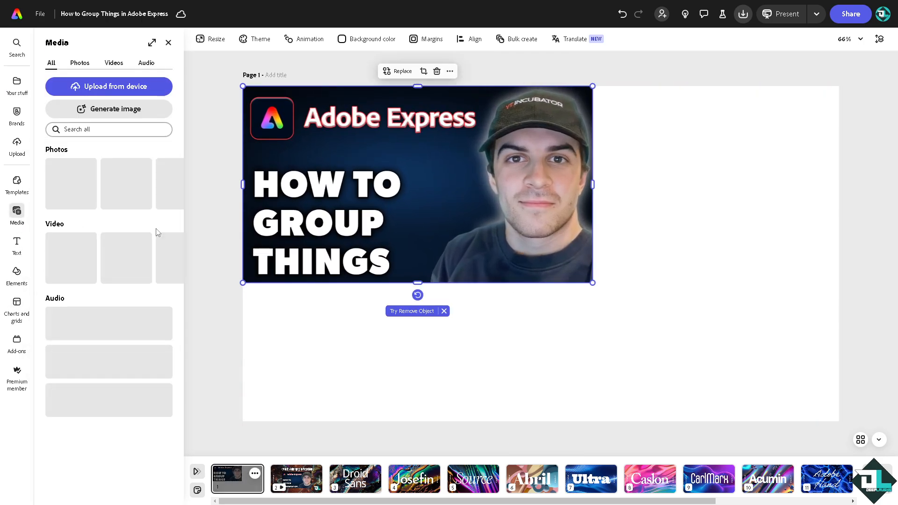
left_click(113, 64)
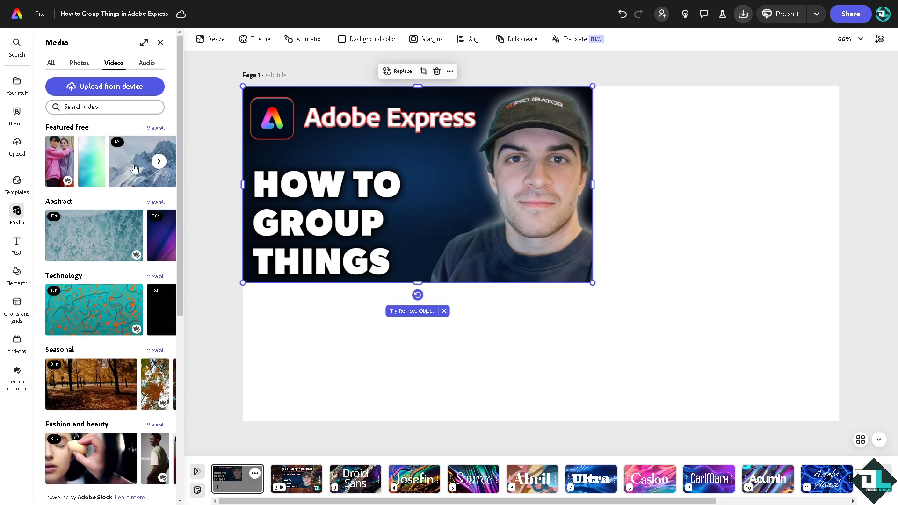
scroll(121, 279, "down", 1)
scroll(140, 211, "up", 1)
left_click(156, 128)
scroll(106, 306, "down", 5)
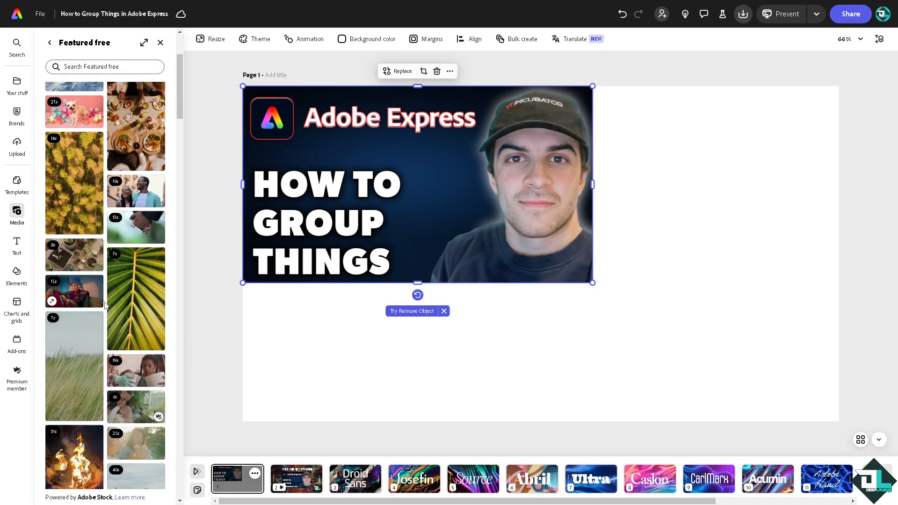
scroll(105, 306, "down", 1)
left_click(75, 328)
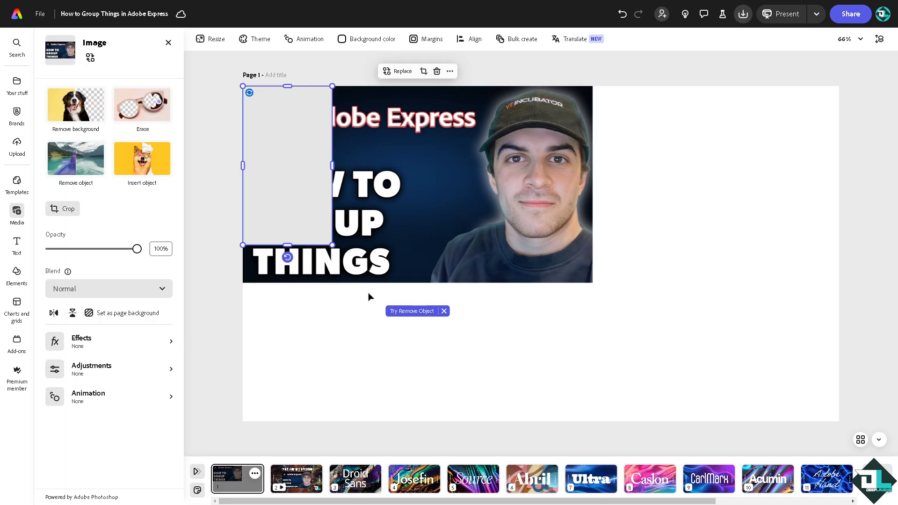
- Move the campfire video beside the thumbnail image and enlarge it to fill the rest of the page's right side
left_click_drag(313, 188, 655, 151)
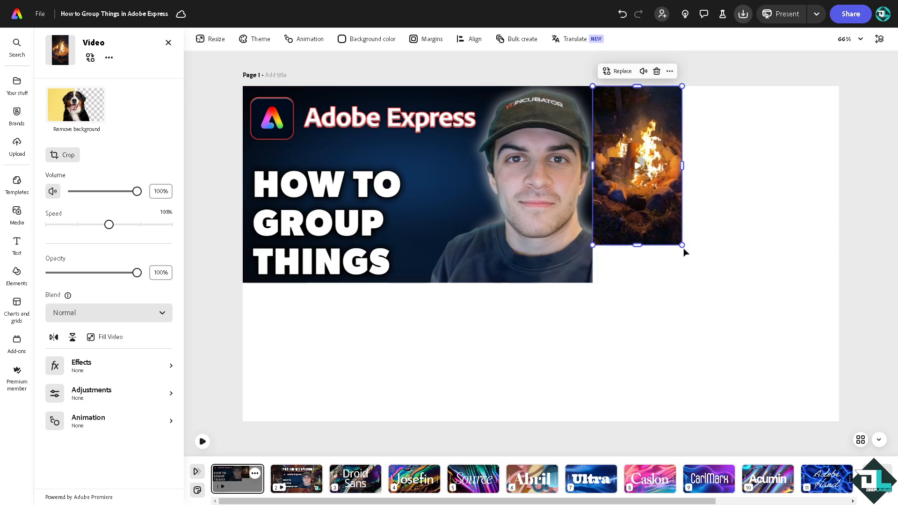
left_click_drag(684, 252, 891, 496)
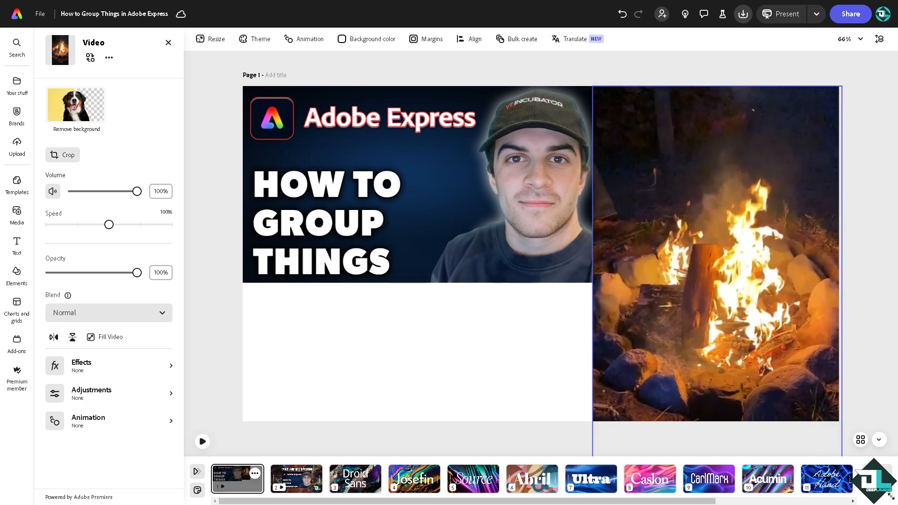
left_click(165, 47)
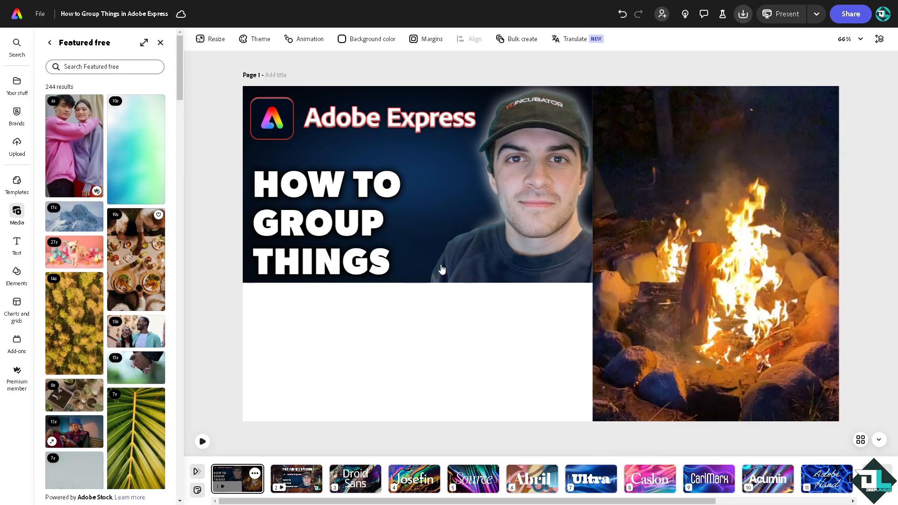
- Place the Featured free chihuahua video below the thumbnail image and stretch it to fill the space up to the campfire video
left_click_drag(361, 148, 360, 346)
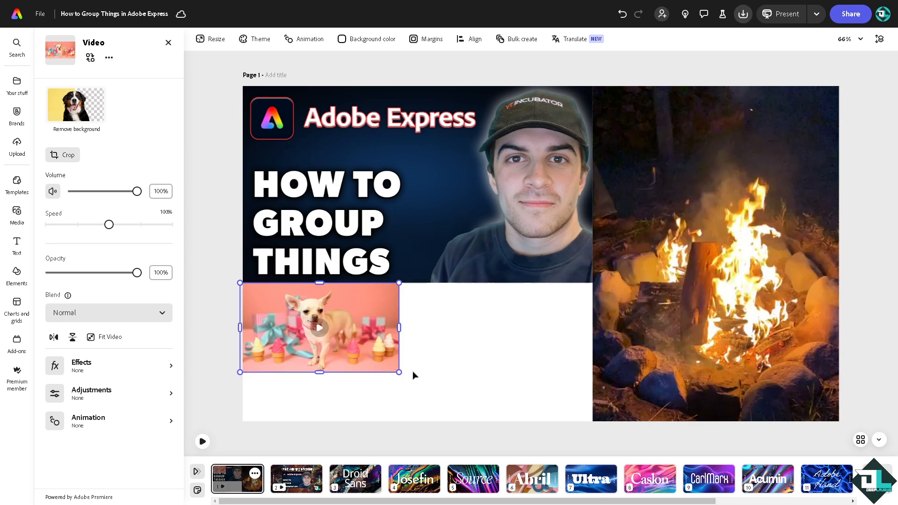
left_click_drag(399, 374, 481, 443)
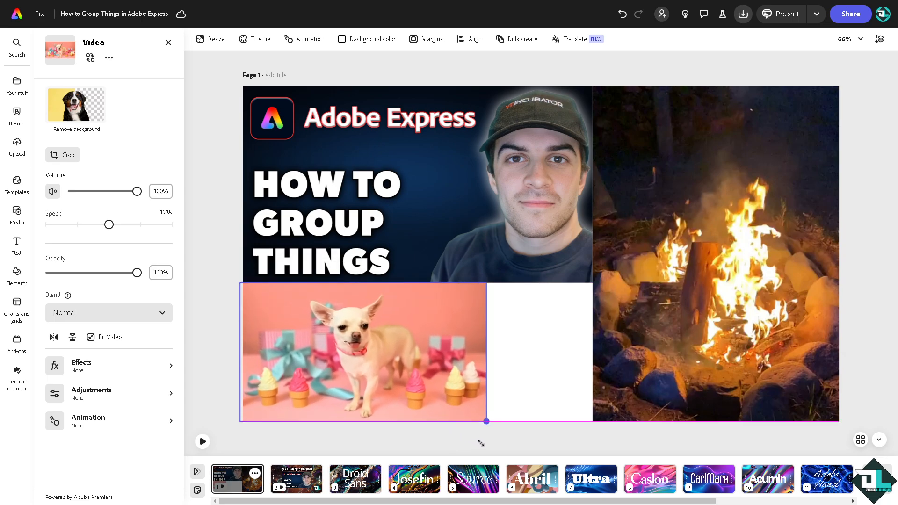
left_click_drag(486, 351, 593, 352)
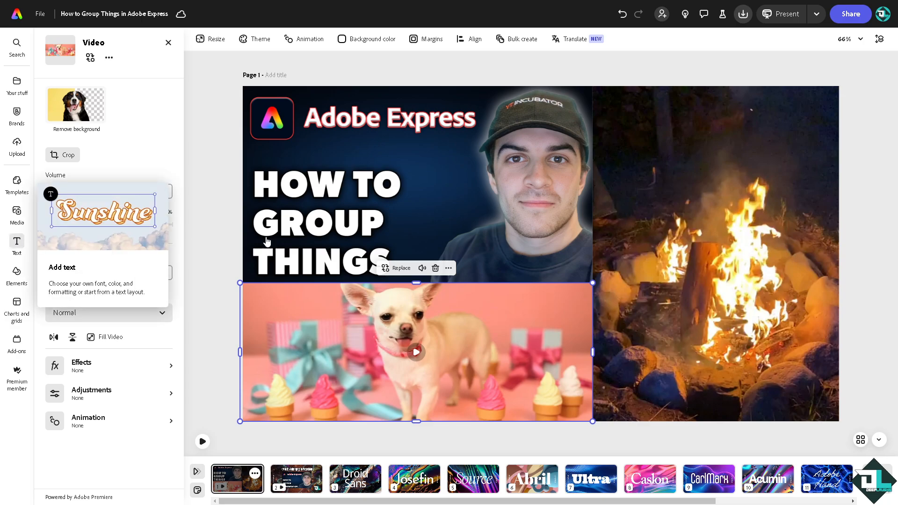
- Add a text box to the page reading "How to Group Things in Adobe Express"
left_click(16, 245)
left_click(93, 67)
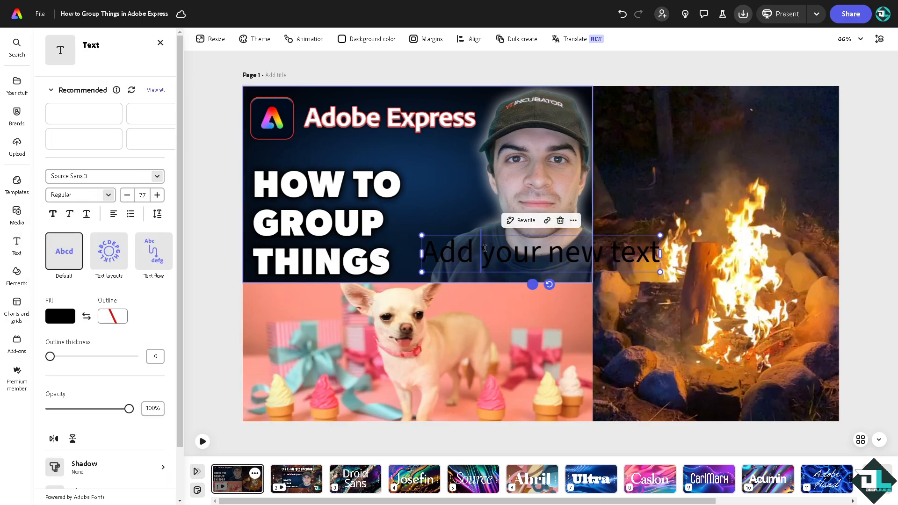
type("How to Group Things in Adobe Express")
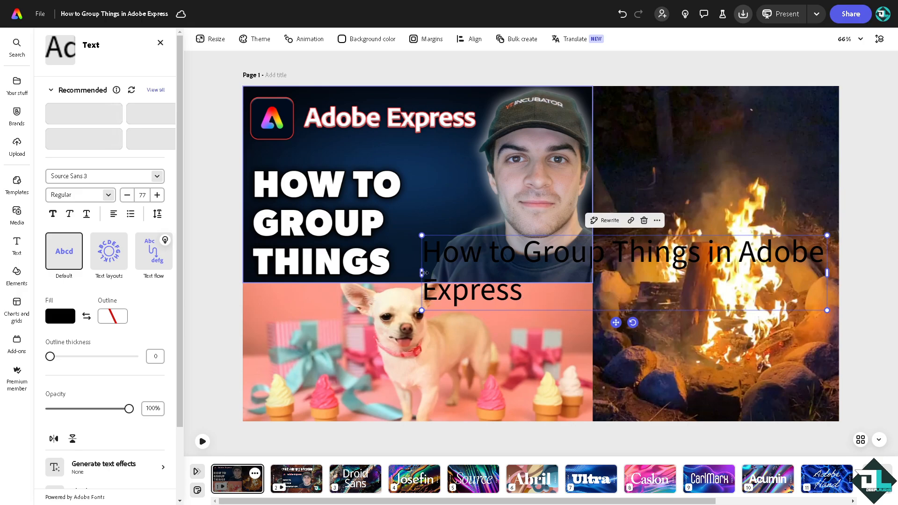
- Give the whole title text a white fill and a black outline with thickness 84
key("ctrl+a")
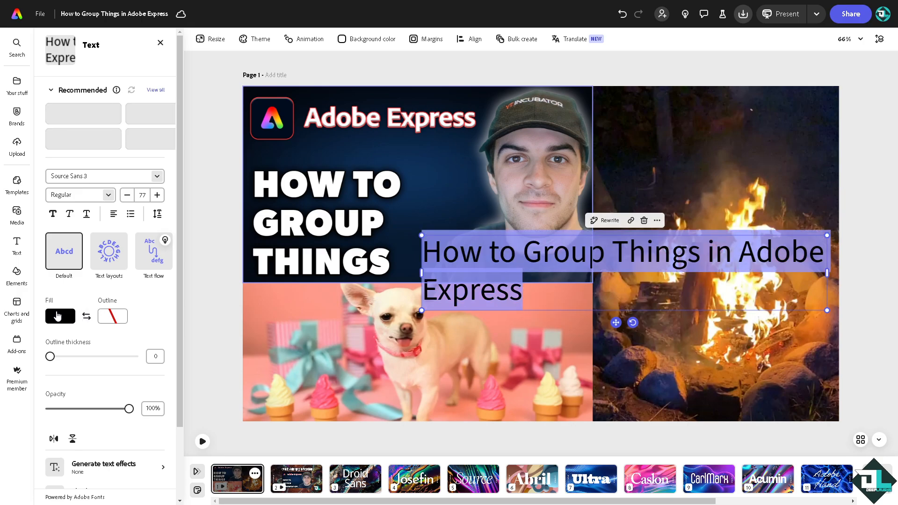
left_click(60, 316)
left_click(116, 289)
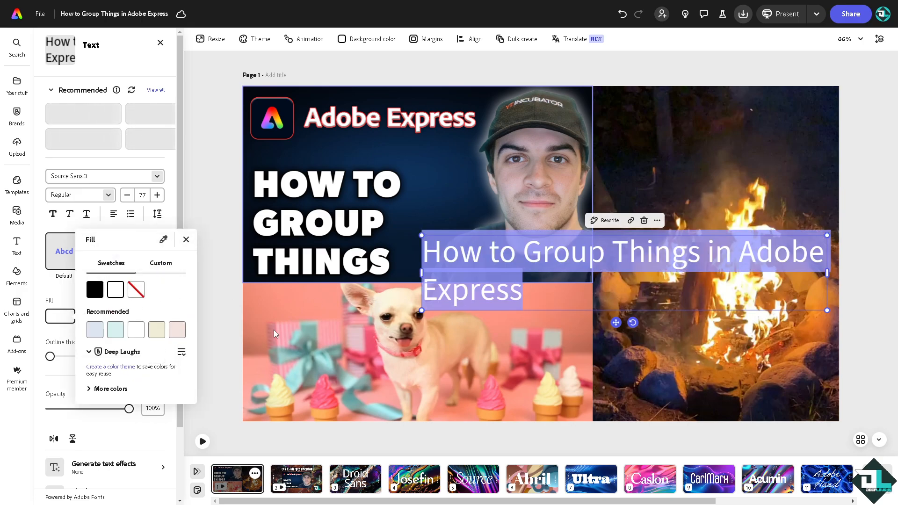
left_click(196, 275)
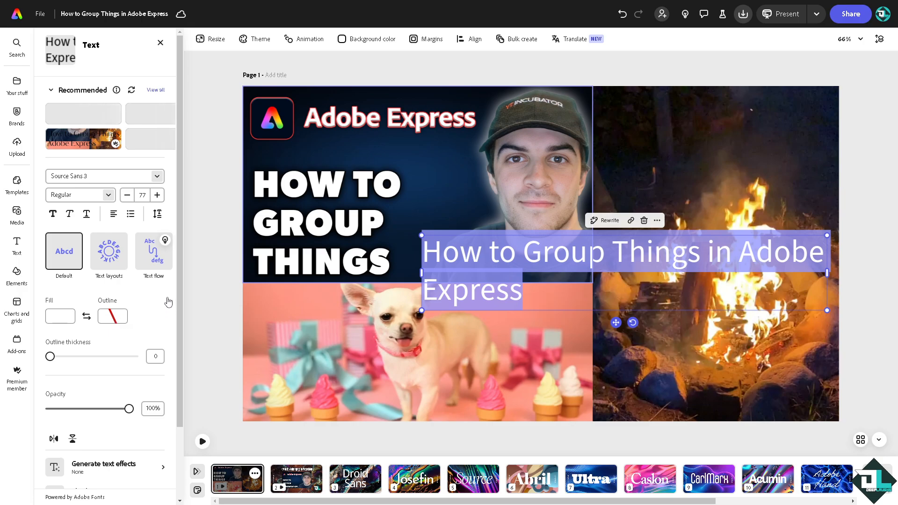
left_click(113, 317)
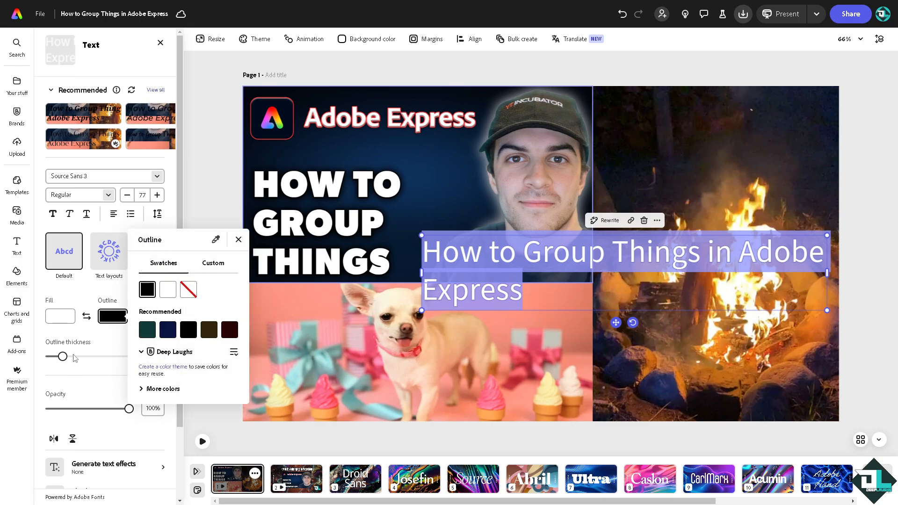
left_click_drag(99, 358, 95, 360)
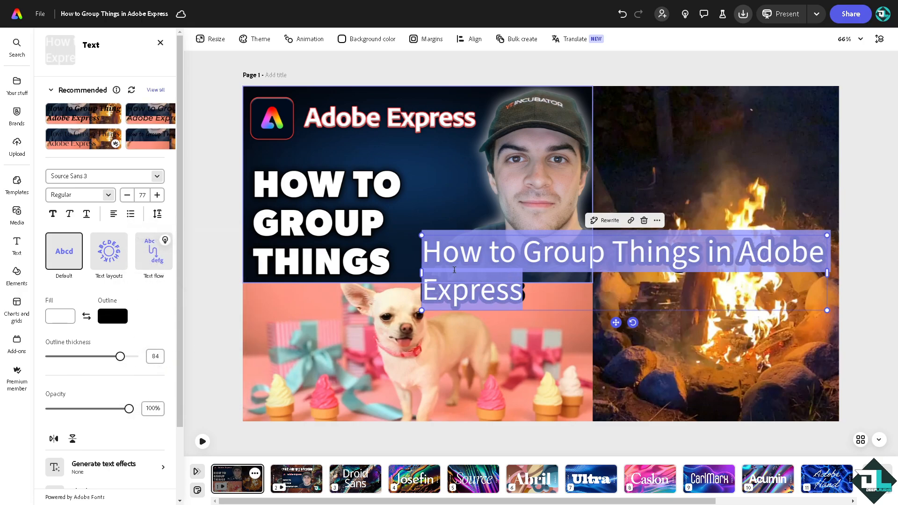
- Widen the title to a single line, scale it down to about size 54, and move it across the lower part of both videos
left_click_drag(423, 274, 290, 275)
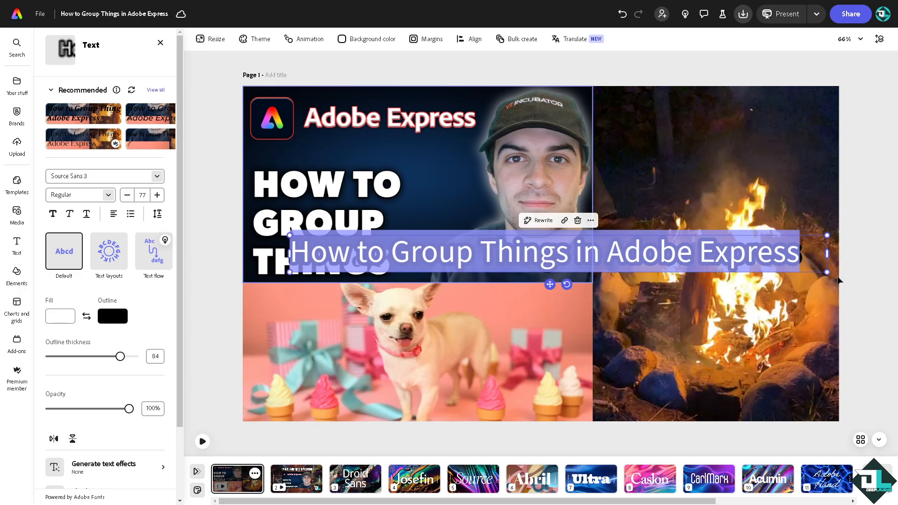
left_click_drag(827, 272, 670, 261)
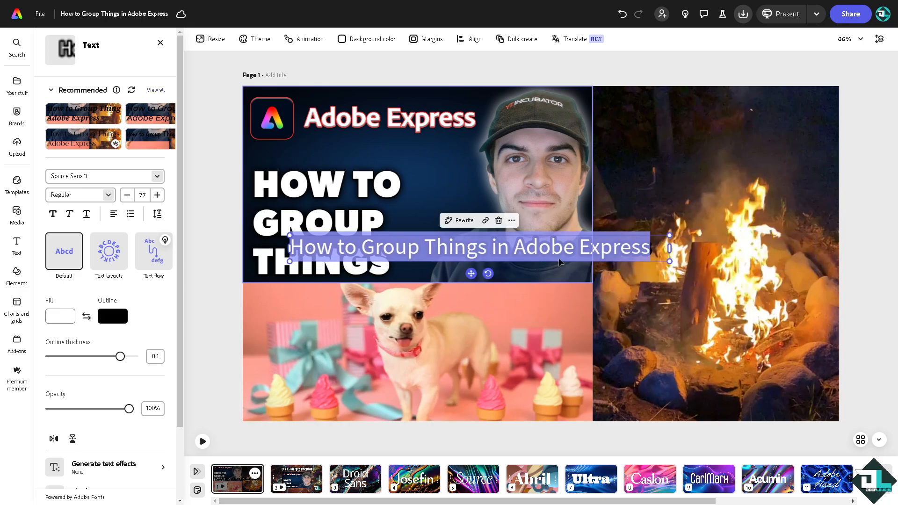
left_click(639, 196)
left_click_drag(536, 247, 635, 360)
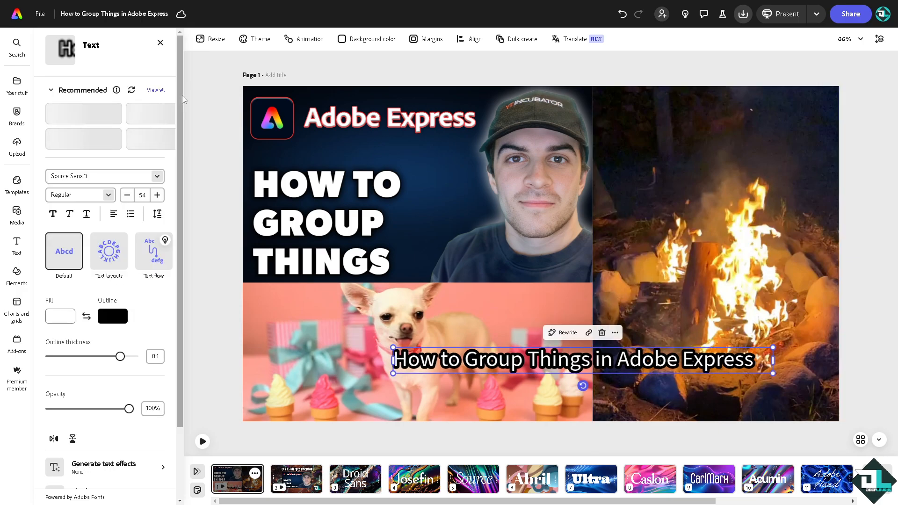
left_click(161, 44)
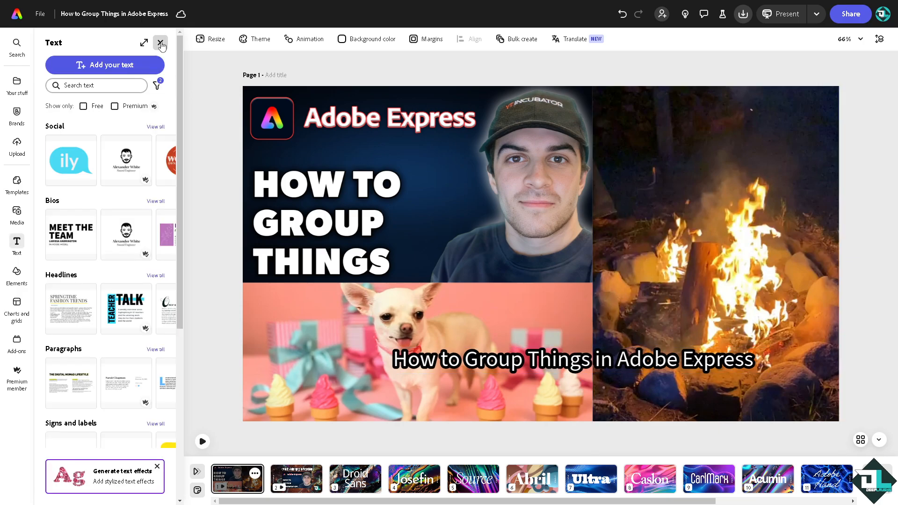
left_click(160, 44)
left_click(226, 145)
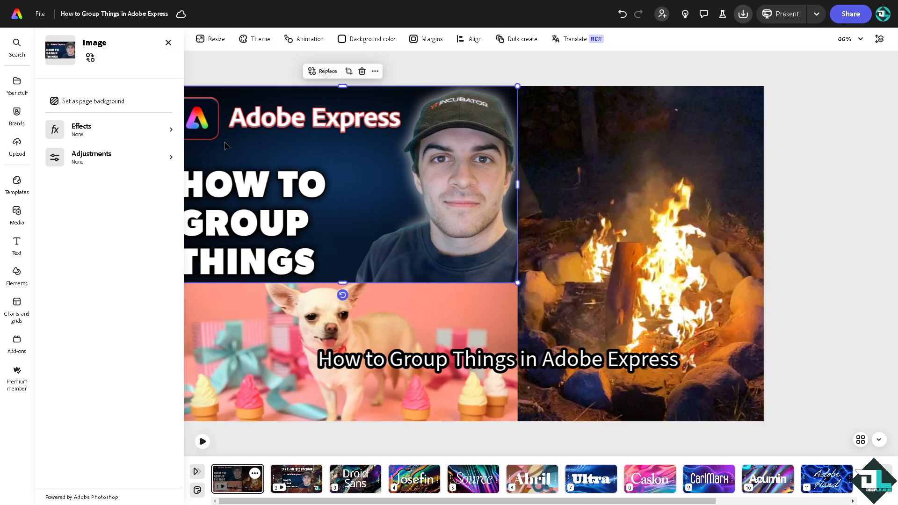
left_click(326, 310)
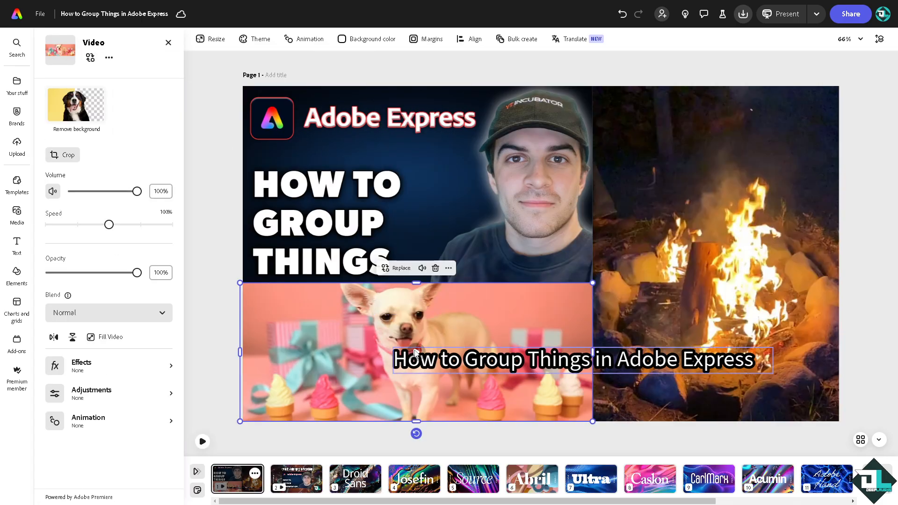
left_click(477, 368)
left_click(670, 186)
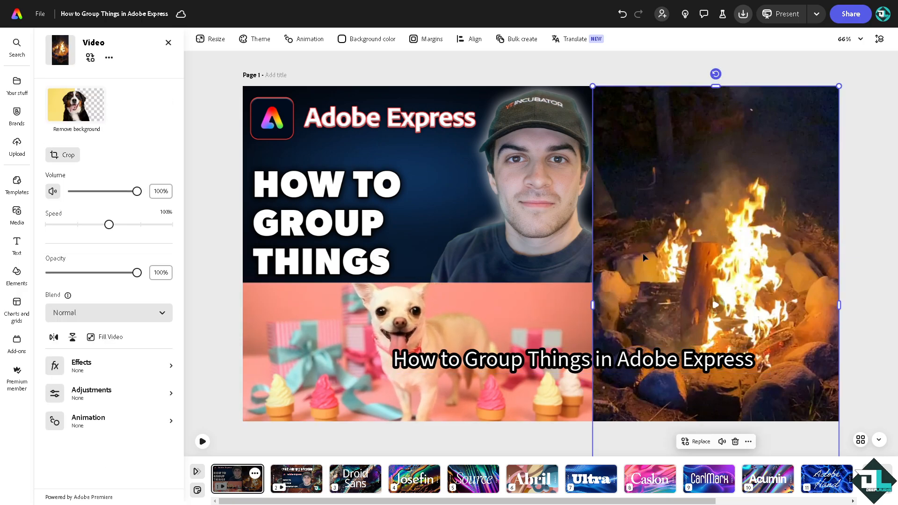
left_click(168, 43)
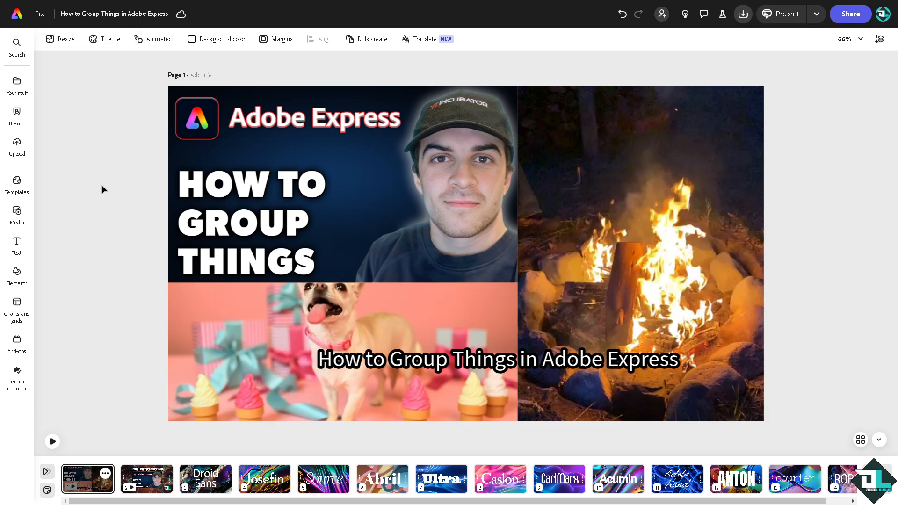
- Select the thumbnail image, chihuahua video, title text and campfire video together and group them
left_click(253, 150)
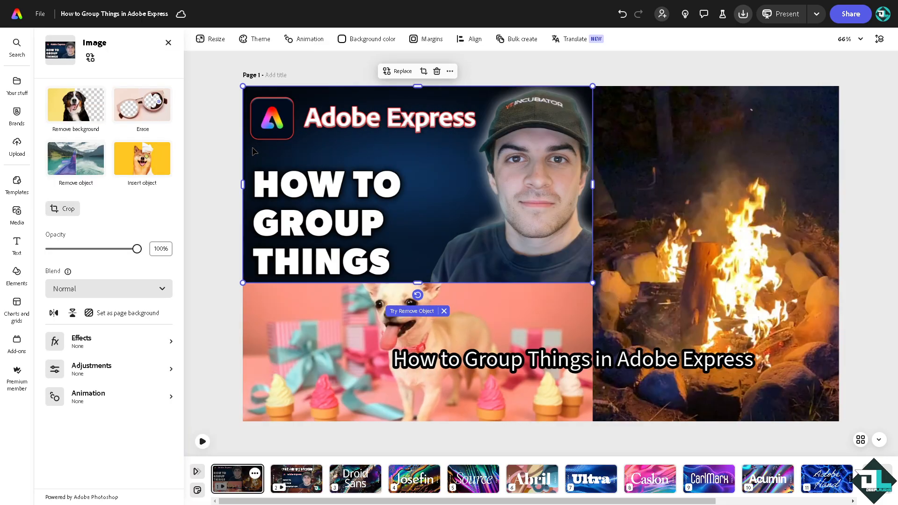
left_click(321, 309, "shift")
left_click(443, 364, "shift")
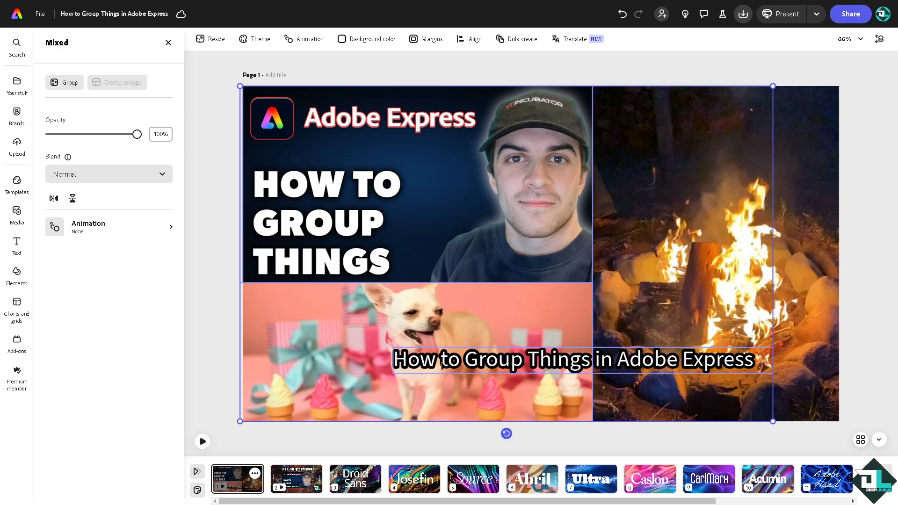
left_click(674, 205, "shift")
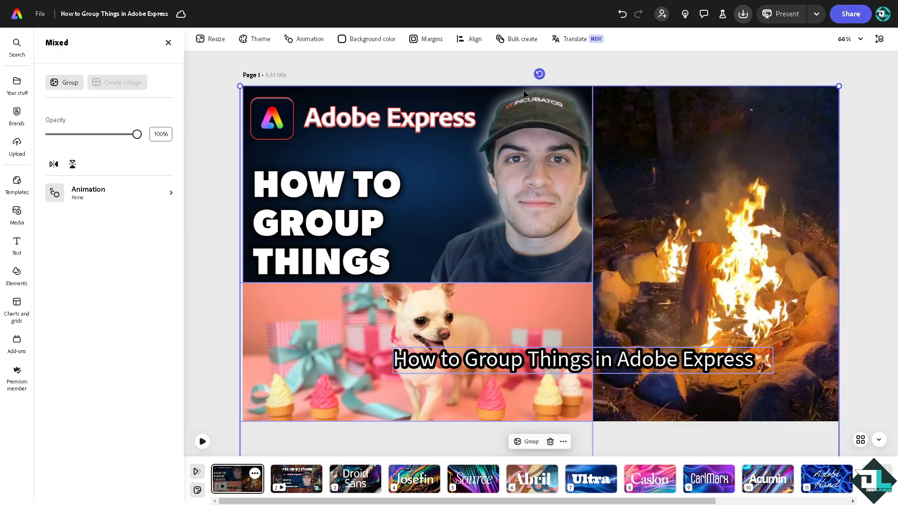
left_click(528, 442)
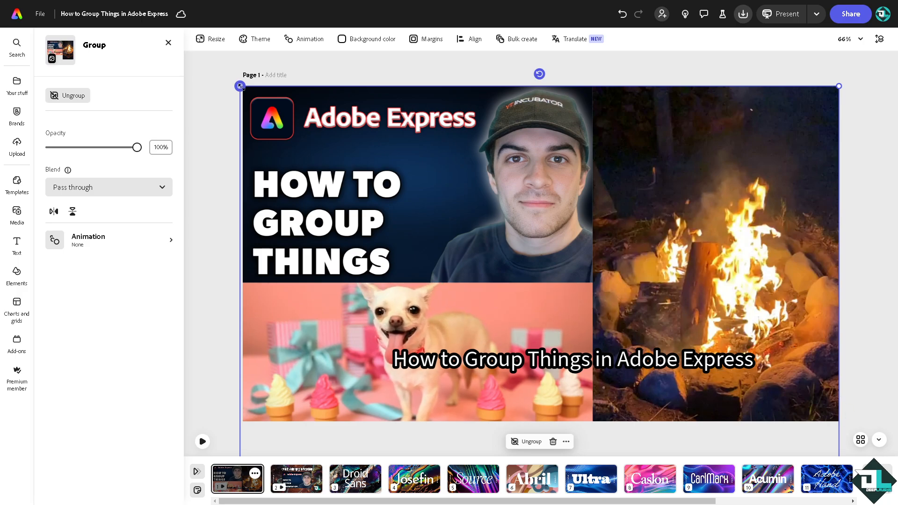
- Scale the group down to nearly half the page width and place it in the page's upper-left corner
left_click_drag(240, 86, 533, 210)
left_click_drag(608, 294, 368, 113)
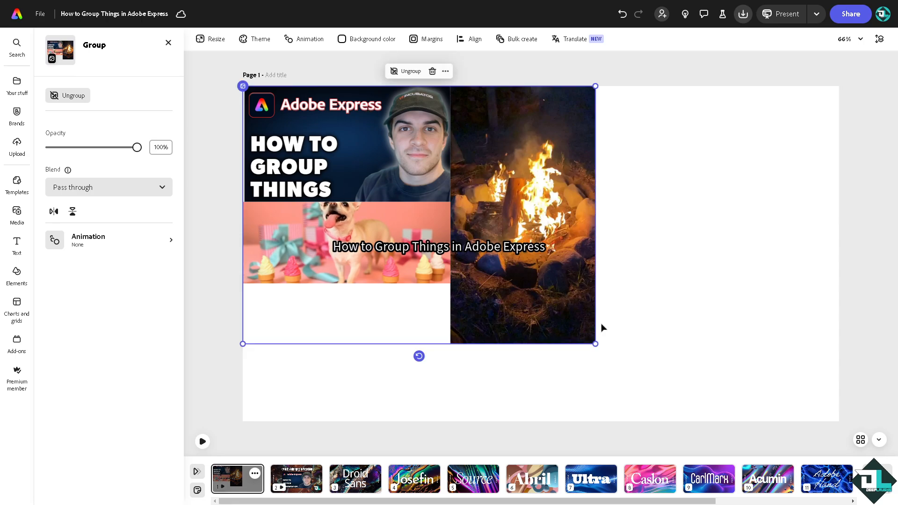
left_click_drag(598, 345, 525, 289)
- Duplicate the group three times and arrange all four copies in a two-by-two grid on the page
key("ctrl+c")
key("ctrl+v")
left_click_drag(399, 179, 630, 146)
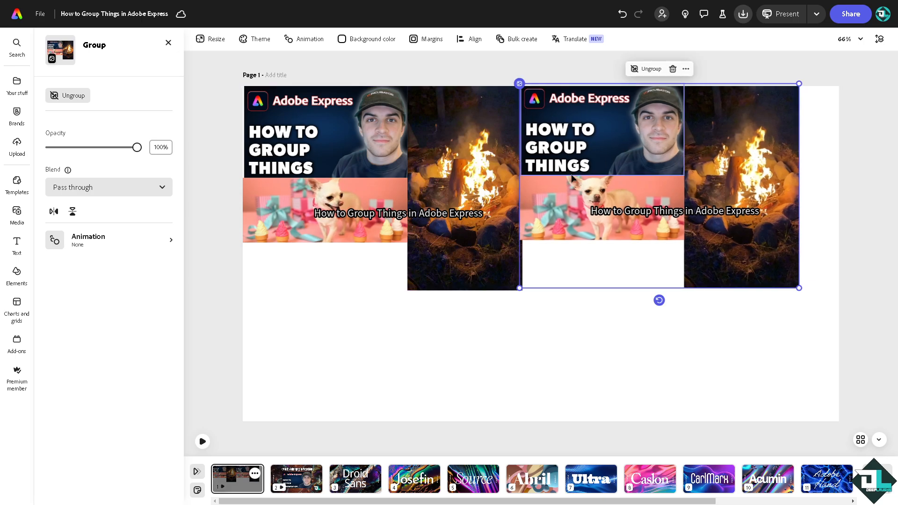
key("ctrl+v")
left_click_drag(617, 208, 318, 286)
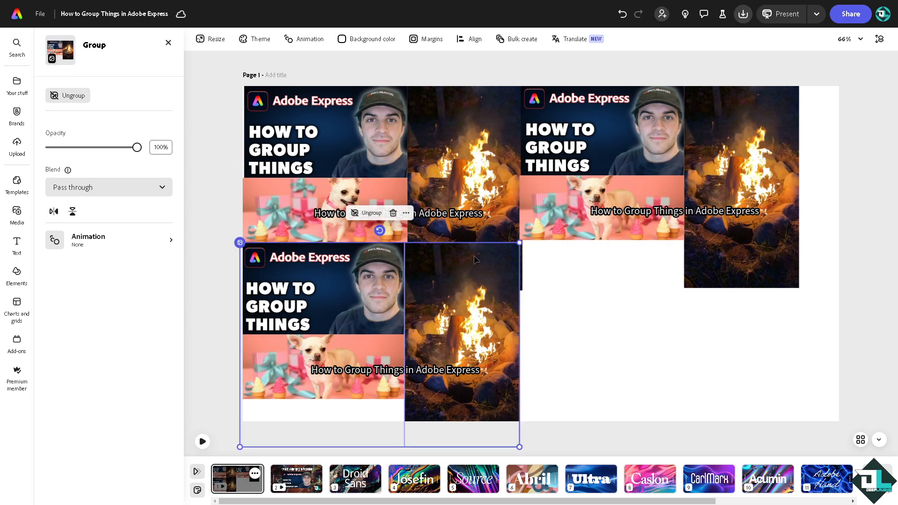
key("ctrl+v")
left_click_drag(453, 287, 704, 283)
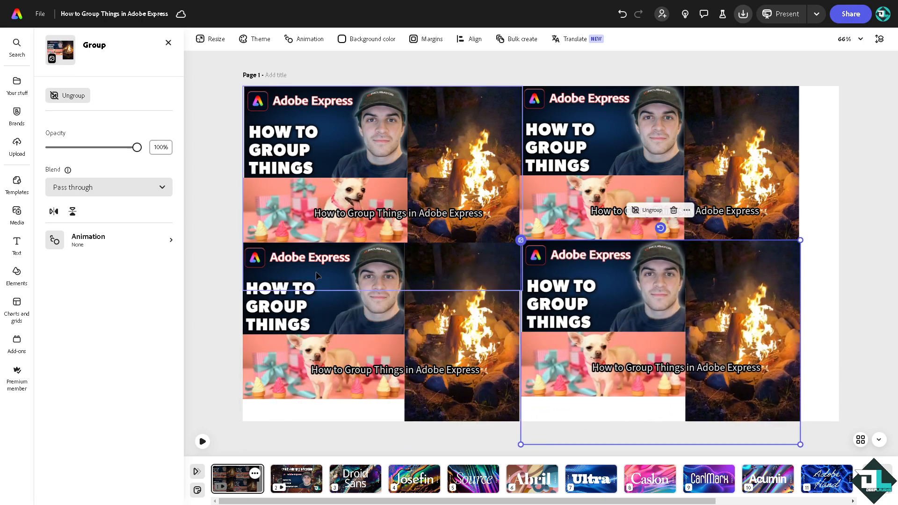
- Play the page to preview the videos in all four groups, and close the group's properties
left_click(203, 442)
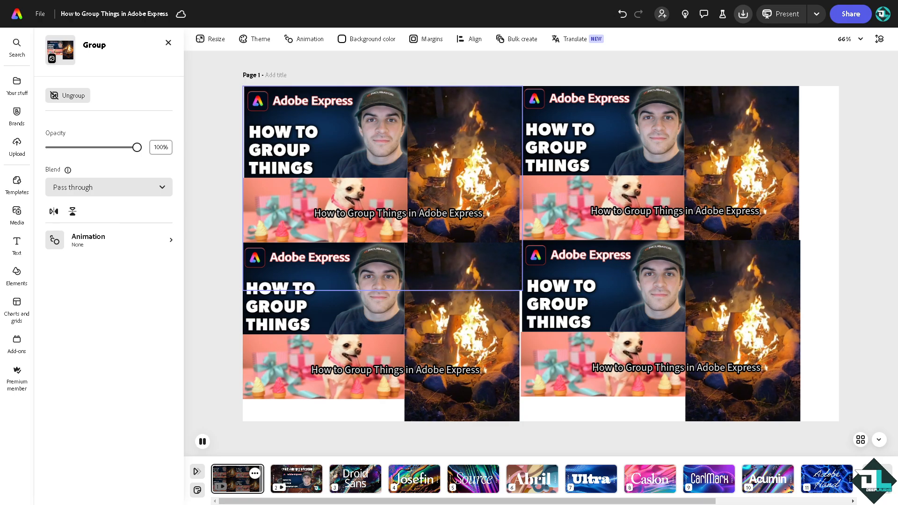
left_click(168, 42)
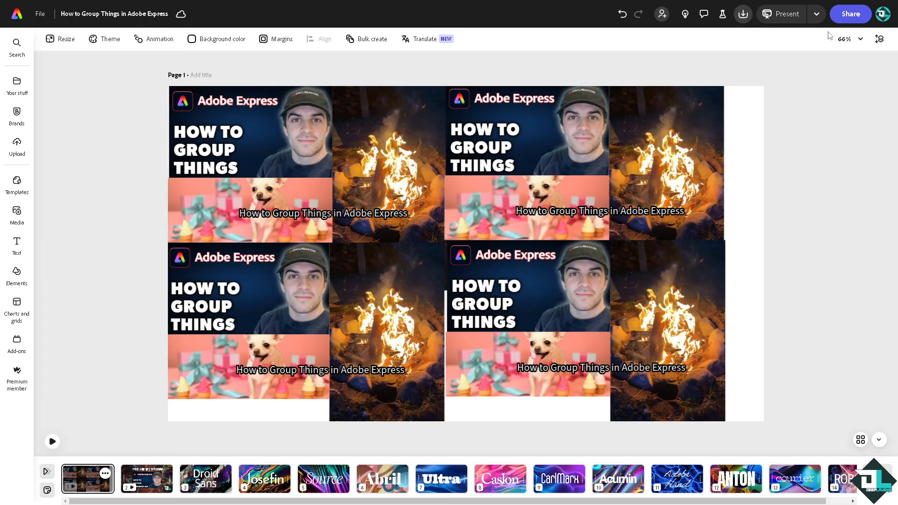
- Look through the download options for all pages and the file sharing options, and present the design full screen
left_click(743, 15)
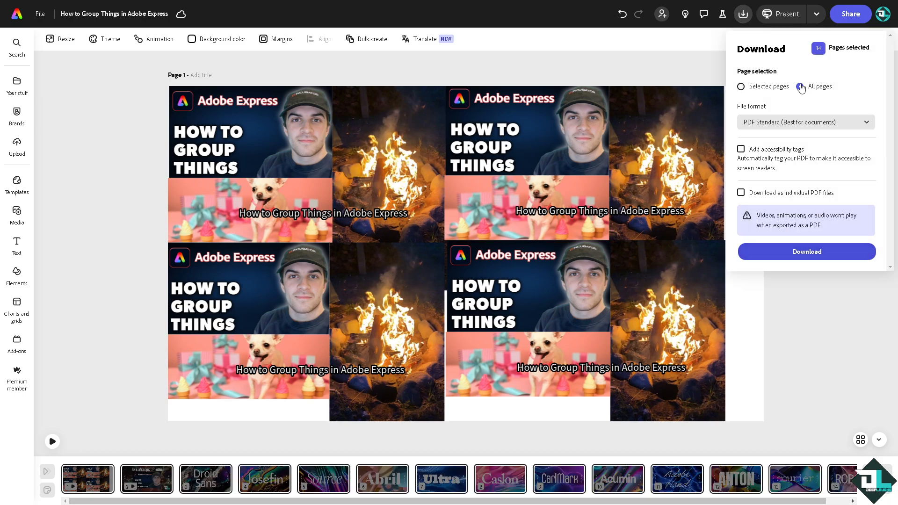
left_click(853, 16)
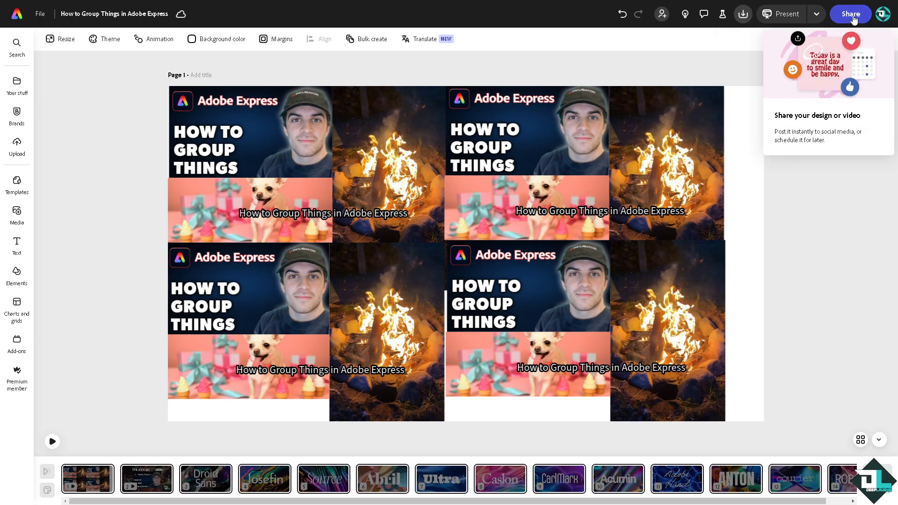
left_click(853, 16)
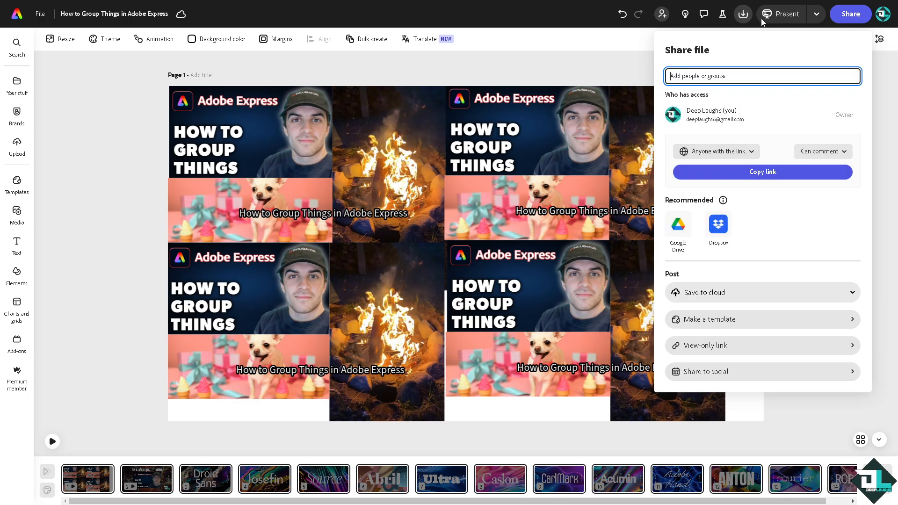
left_click(775, 15)
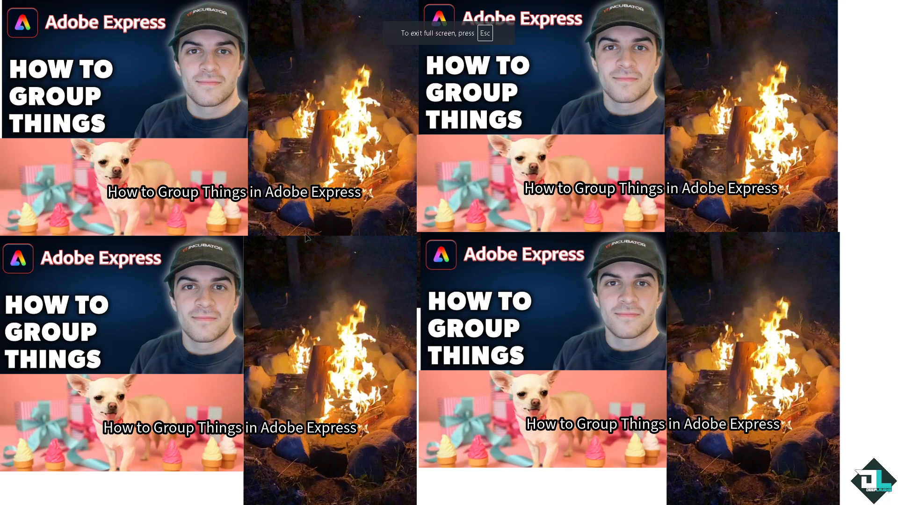